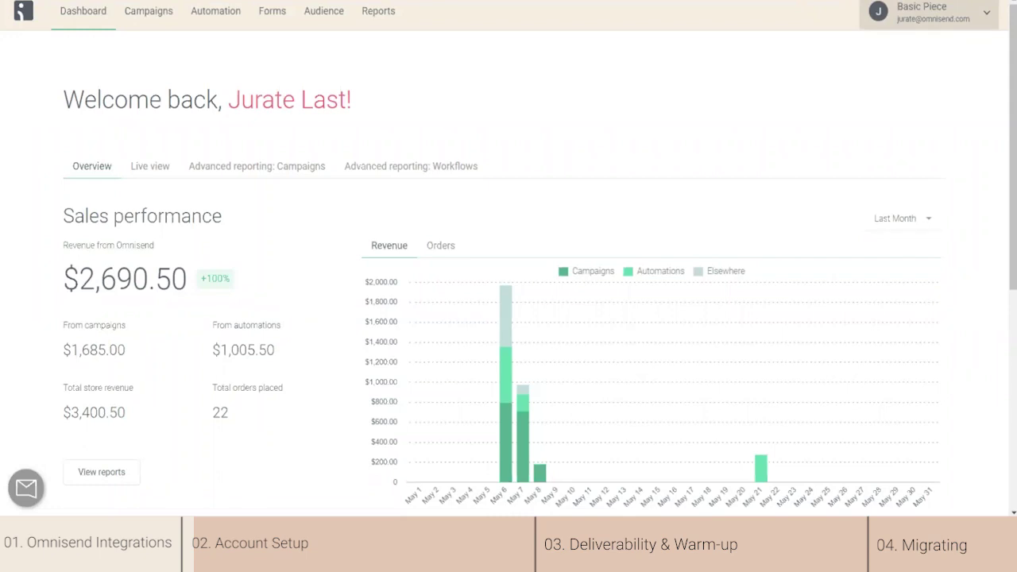
# Step: Open account management and review its billing info, billing history, users and stores sections
pyautogui.click(951, 26)
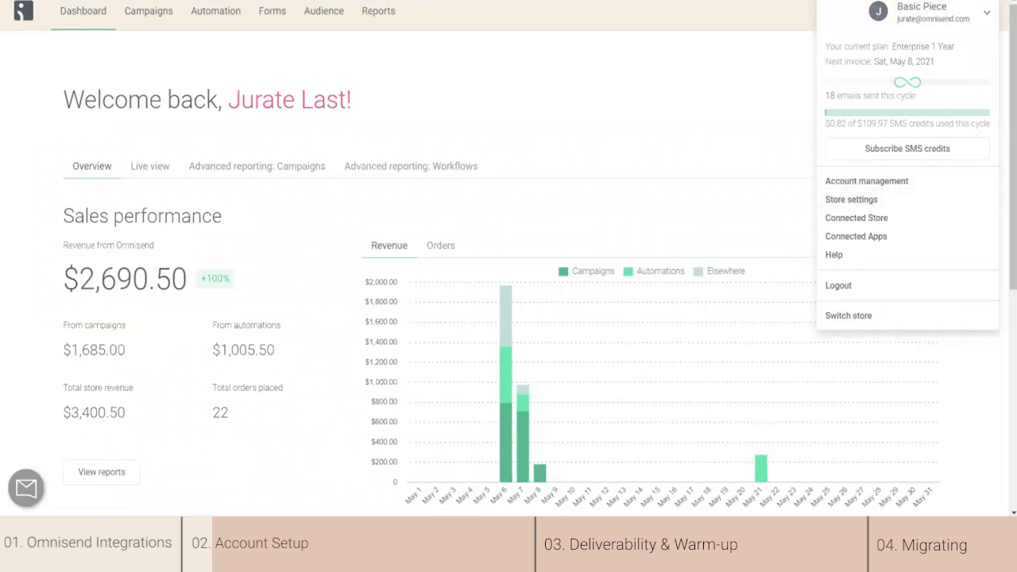
pyautogui.click(866, 181)
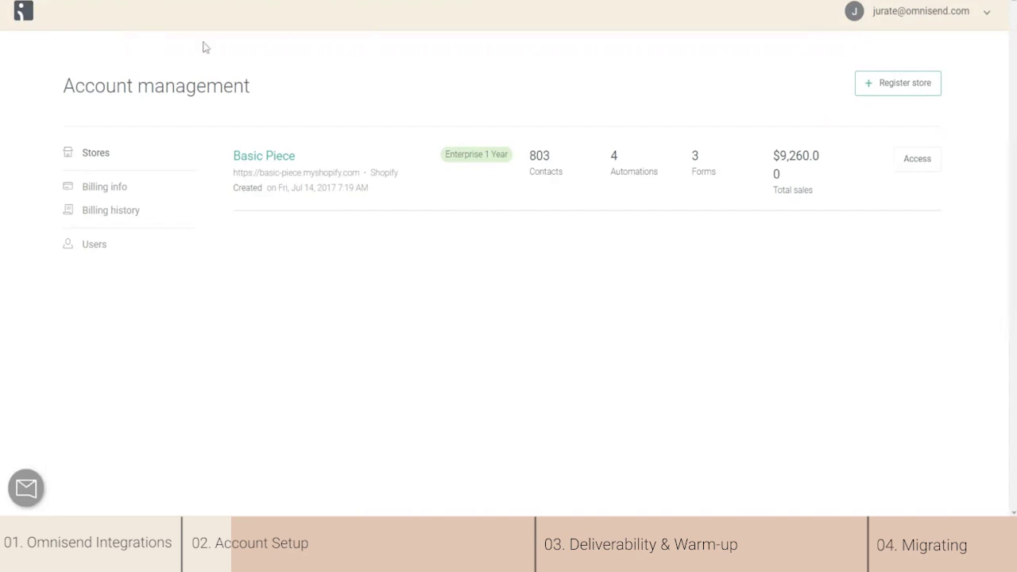
pyautogui.click(128, 191)
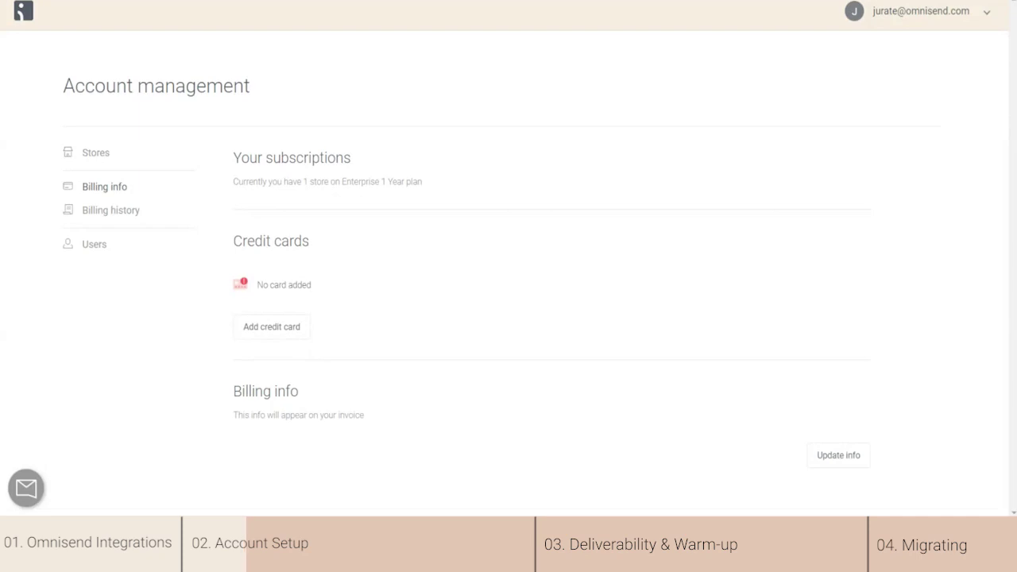
pyautogui.click(112, 211)
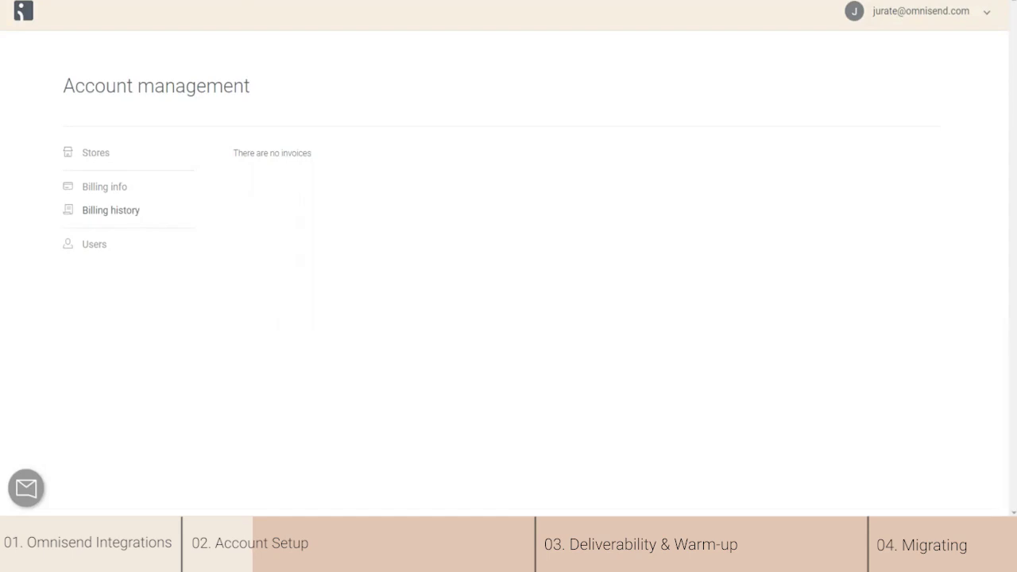
pyautogui.click(94, 245)
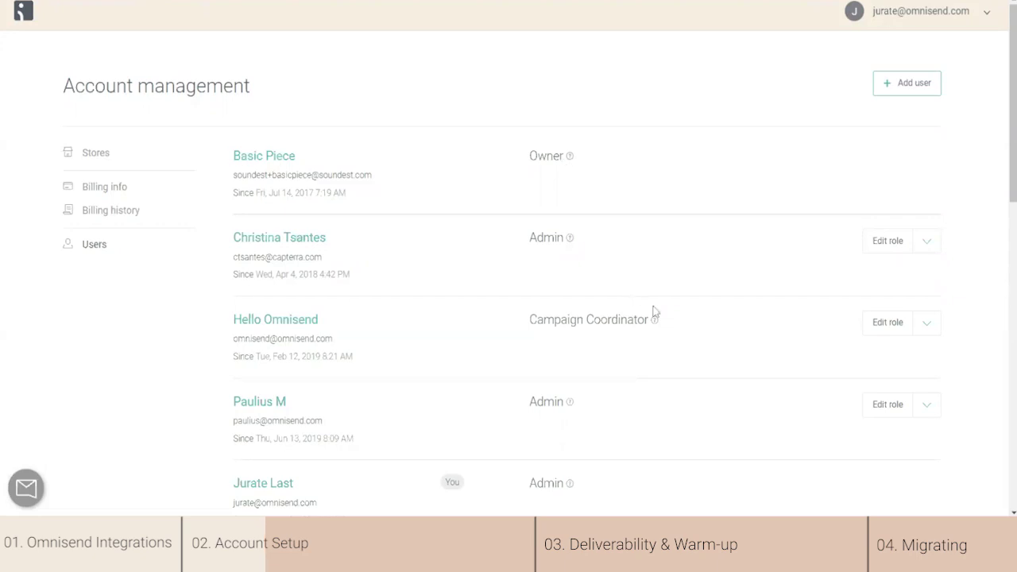
pyautogui.moveTo(658, 326)
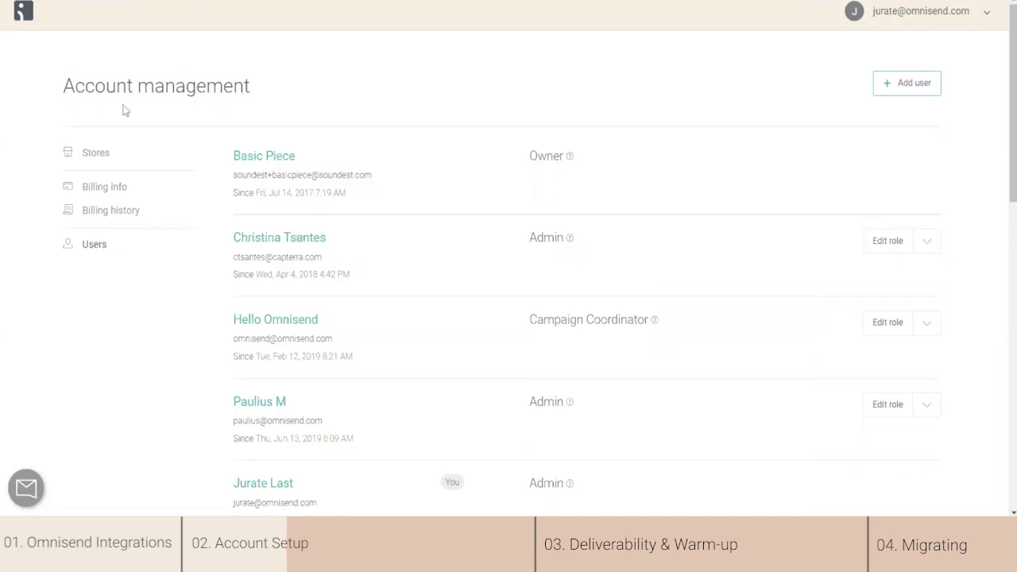
pyautogui.click(98, 158)
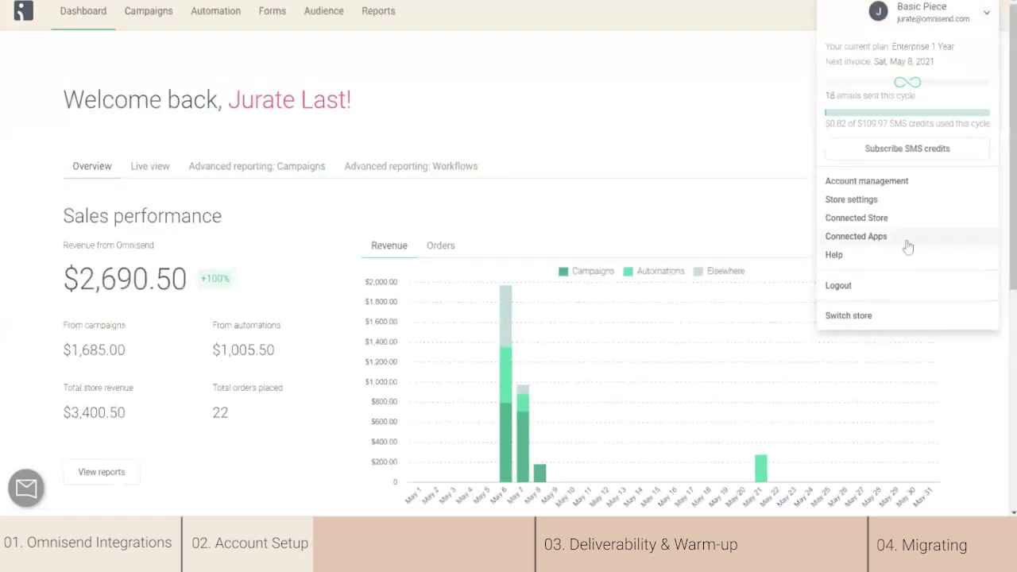
# Step: Open the store settings and review the contact information, from business name and address through logo and social links
pyautogui.click(867, 205)
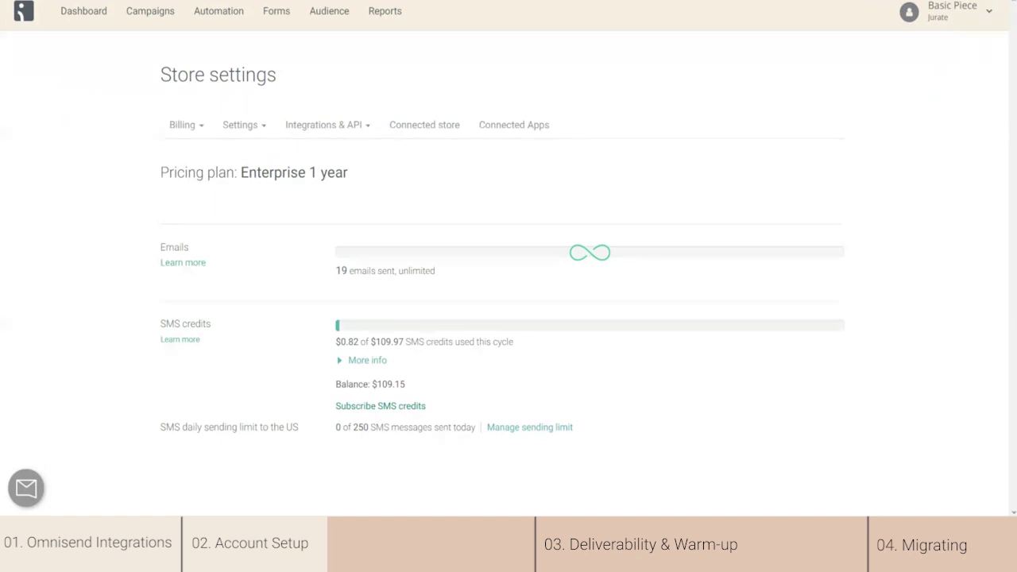
pyautogui.click(200, 130)
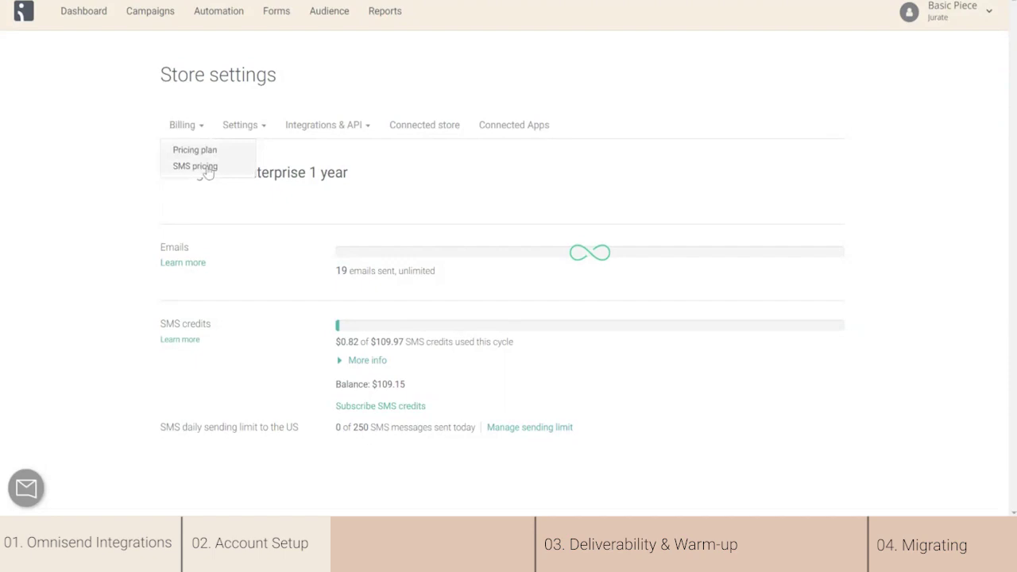
pyautogui.click(264, 133)
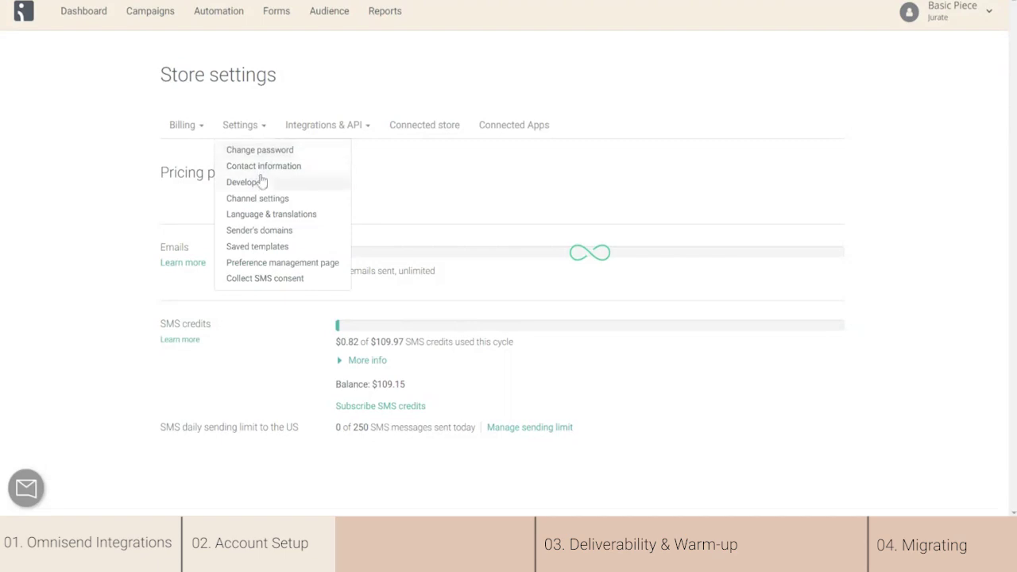
pyautogui.click(261, 167)
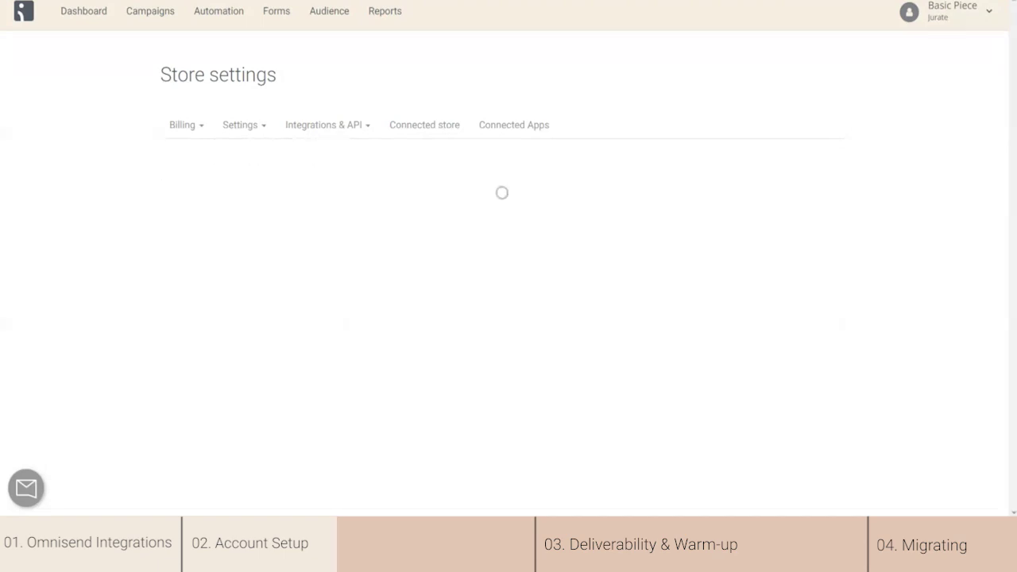
pyautogui.scroll(-2, 401, 124)
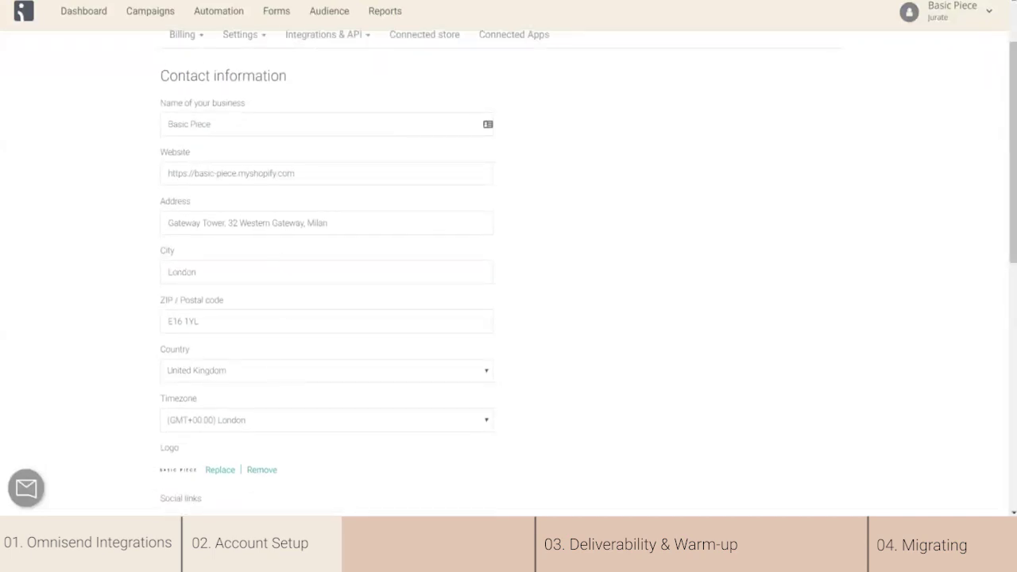
pyautogui.scroll(-1, 508, 273)
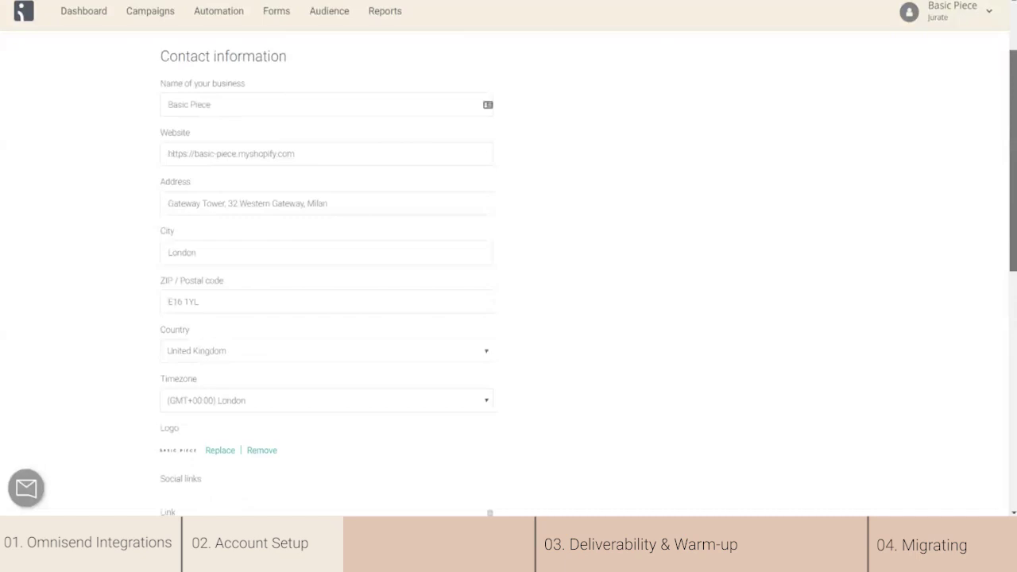
pyautogui.scroll(-1, 509, 273)
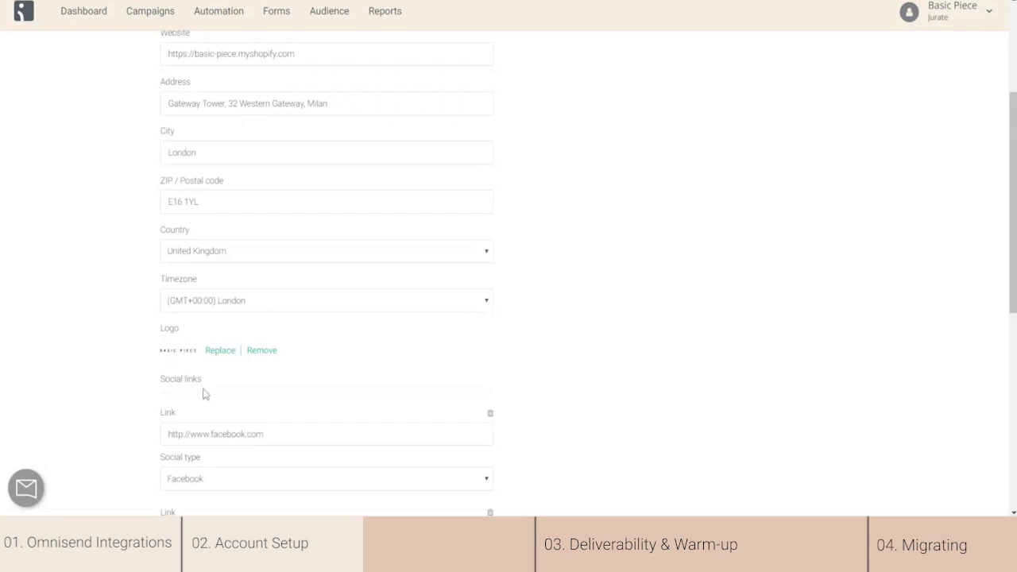
pyautogui.moveTo(1013, 214); pyautogui.dragTo(1012, 338)
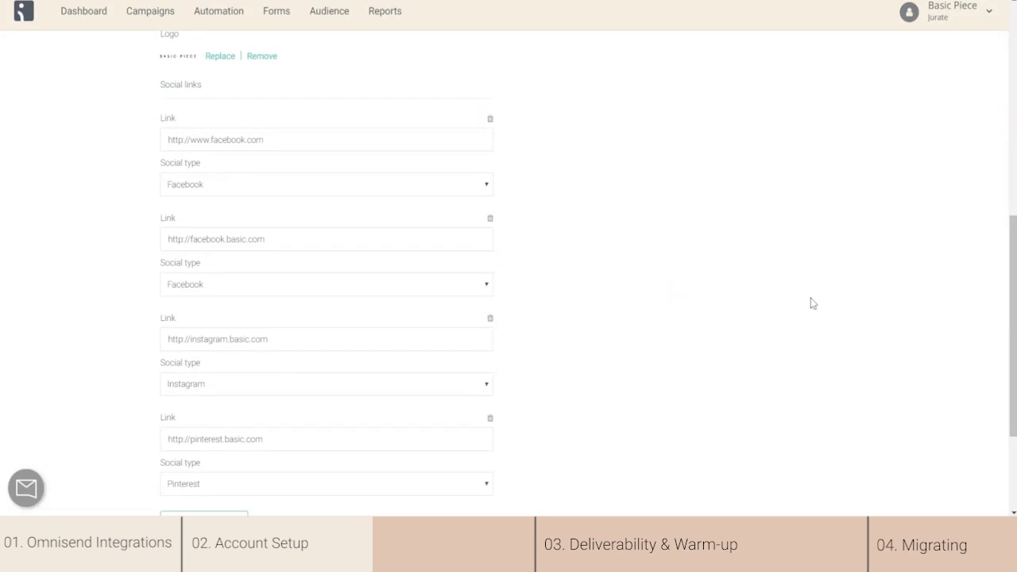
pyautogui.moveTo(1012, 322); pyautogui.dragTo(993, 79)
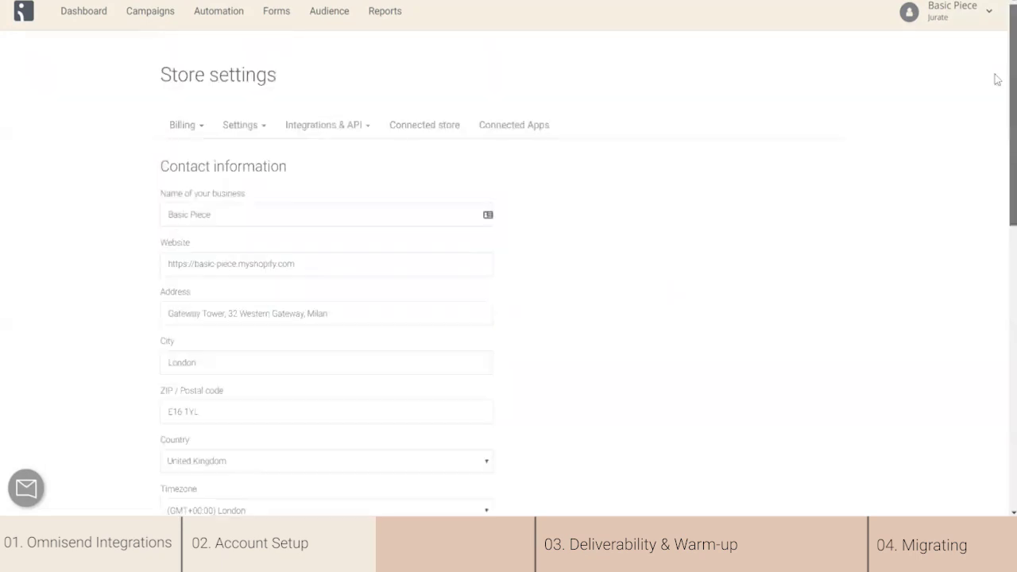
# Step: Open the channel settings and highlight the domain part of the verified sender's email address
pyautogui.click(259, 127)
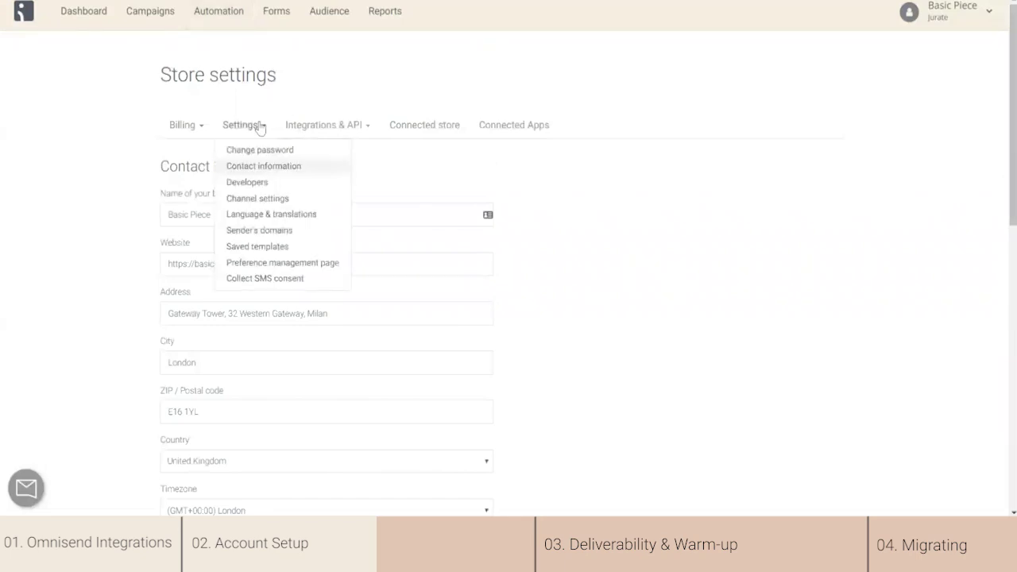
pyautogui.click(268, 201)
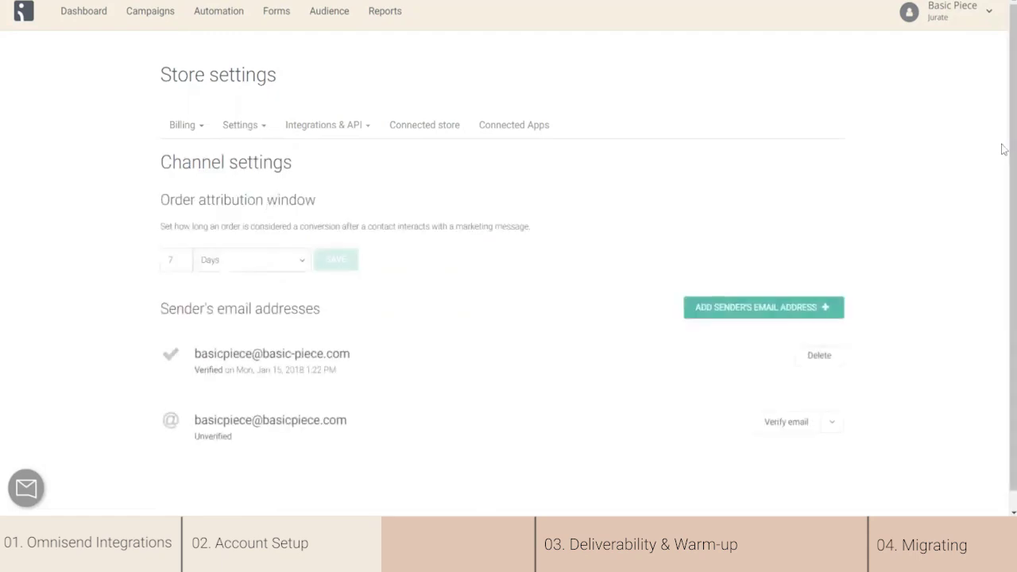
pyautogui.scroll(-1, 670, 301)
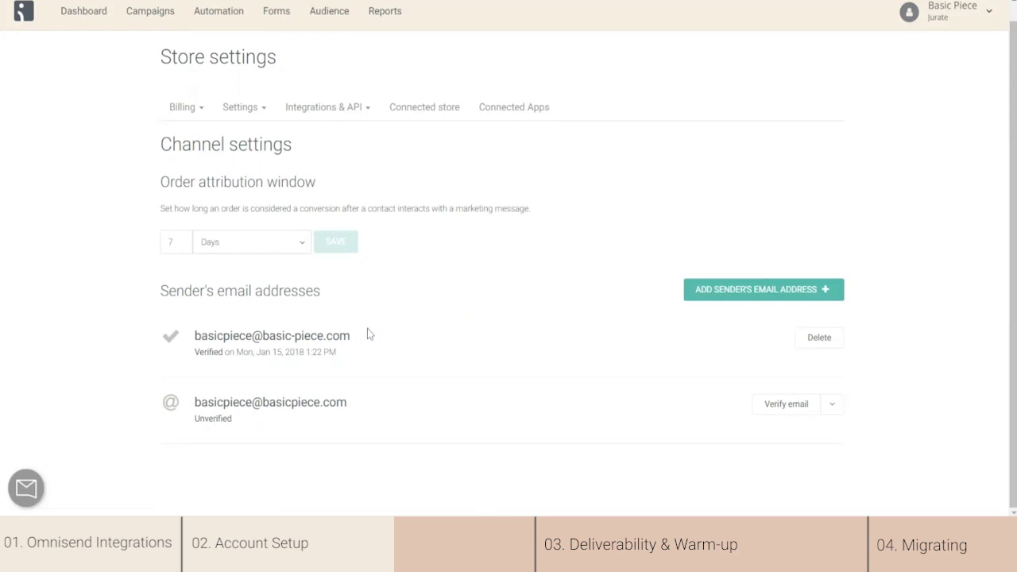
pyautogui.doubleClick(256, 336)
pyautogui.moveTo(263, 336); pyautogui.dragTo(350, 337)
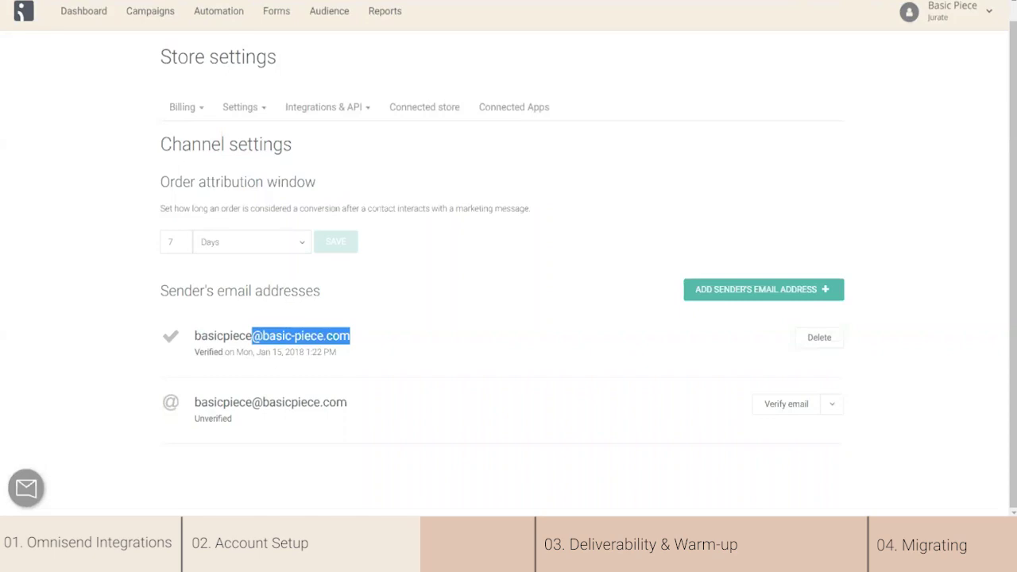
# Step: Open the language and translations settings and review the default campaign language and the campaign and automation texts
pyautogui.click(262, 108)
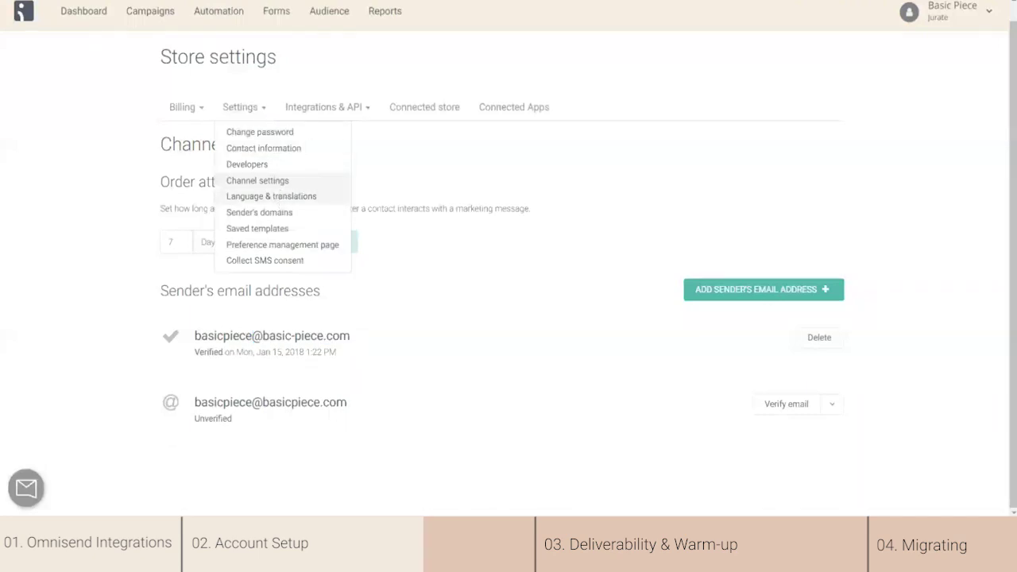
pyautogui.click(281, 198)
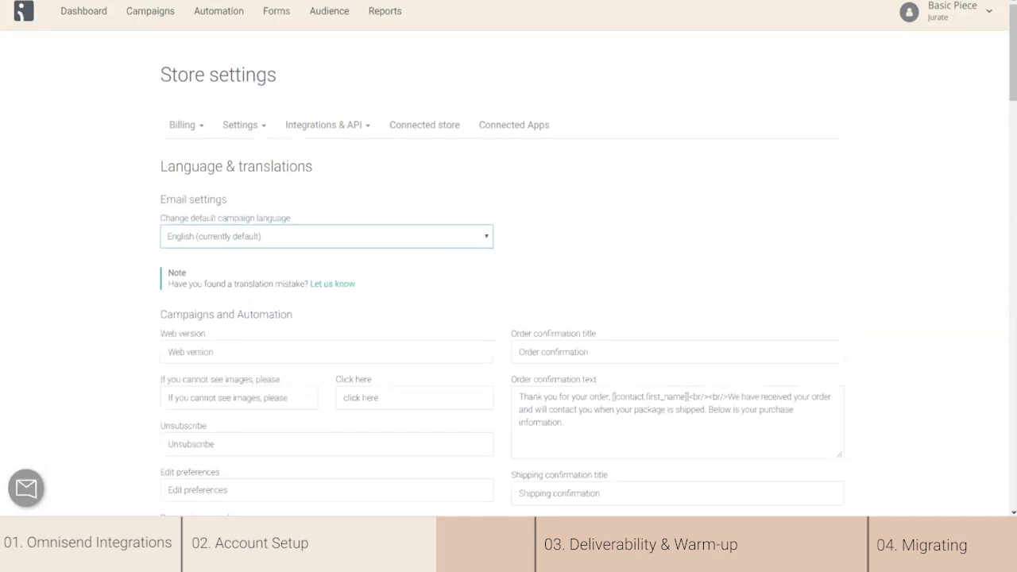
pyautogui.click(554, 222)
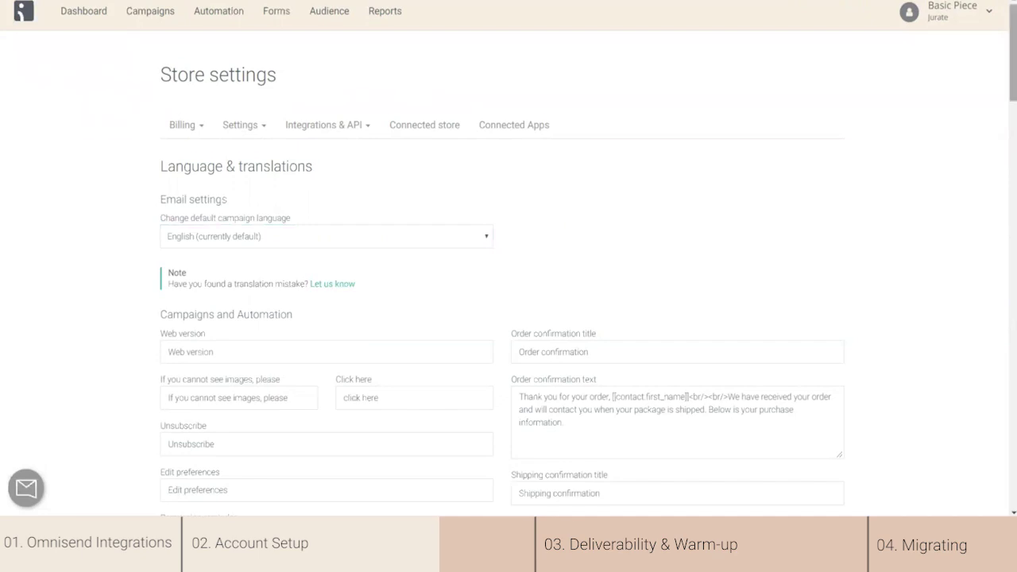
pyautogui.scroll(-1, 508, 278)
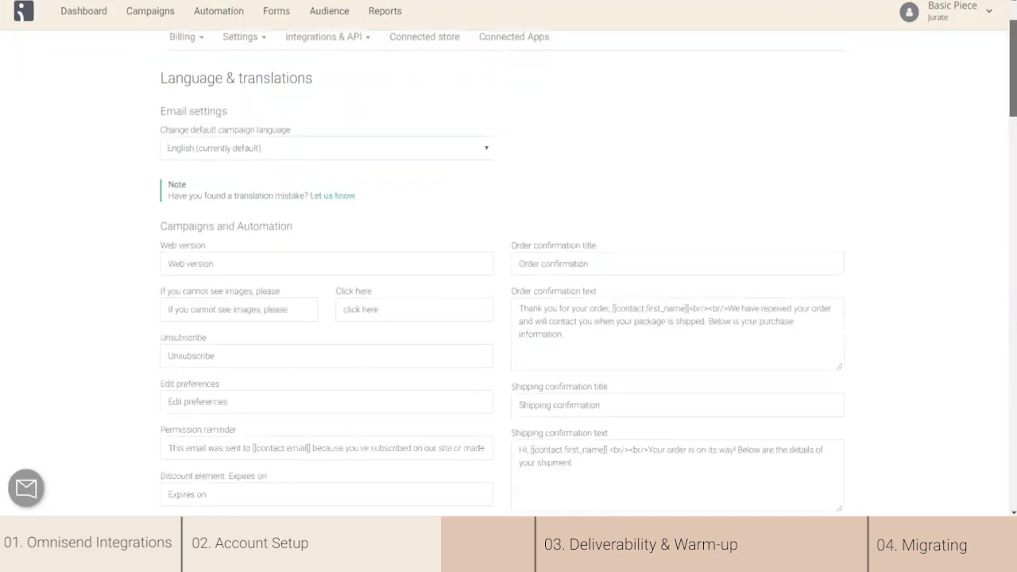
pyautogui.scroll(-8, 508, 278)
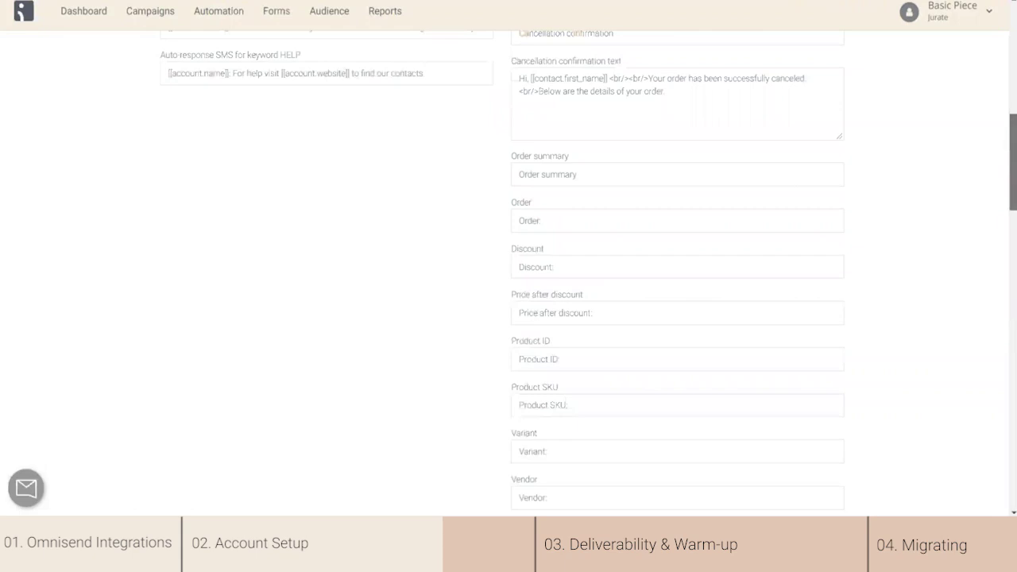
pyautogui.moveTo(1014, 160); pyautogui.dragTo(1015, 36)
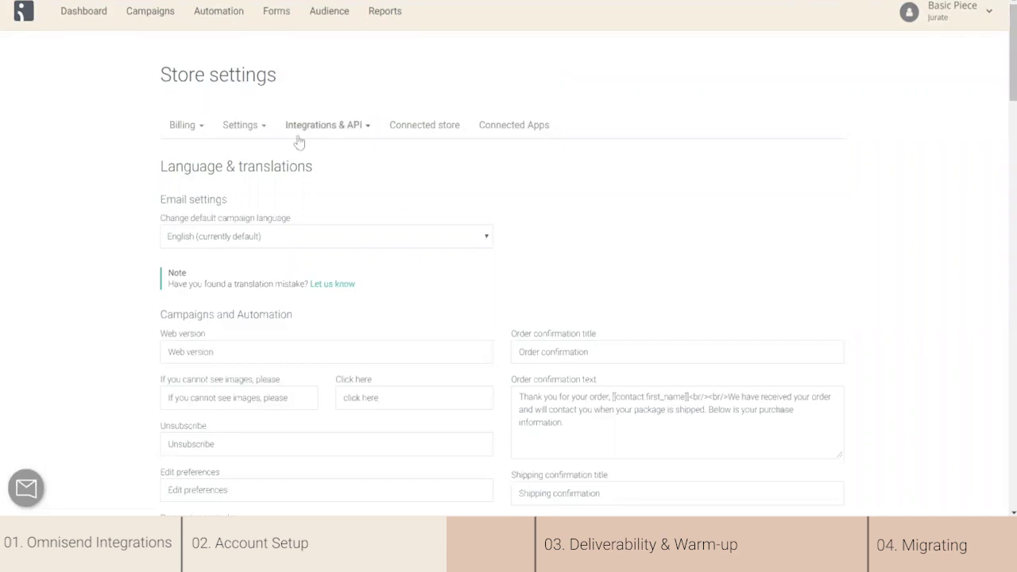
# Step: View the store's remaining settings options, open the help center and browse its article collections
pyautogui.click(247, 129)
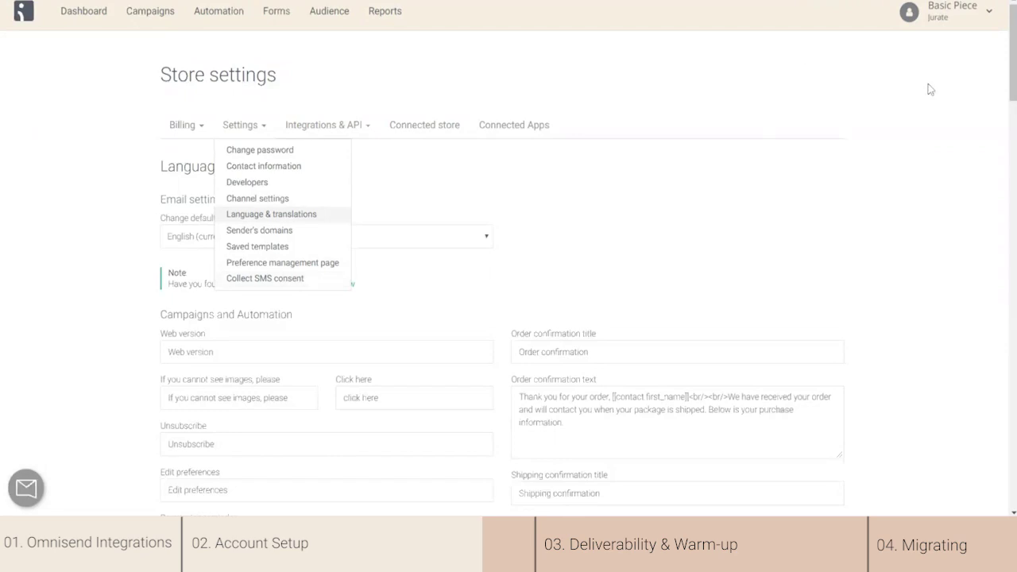
pyautogui.click(985, 14)
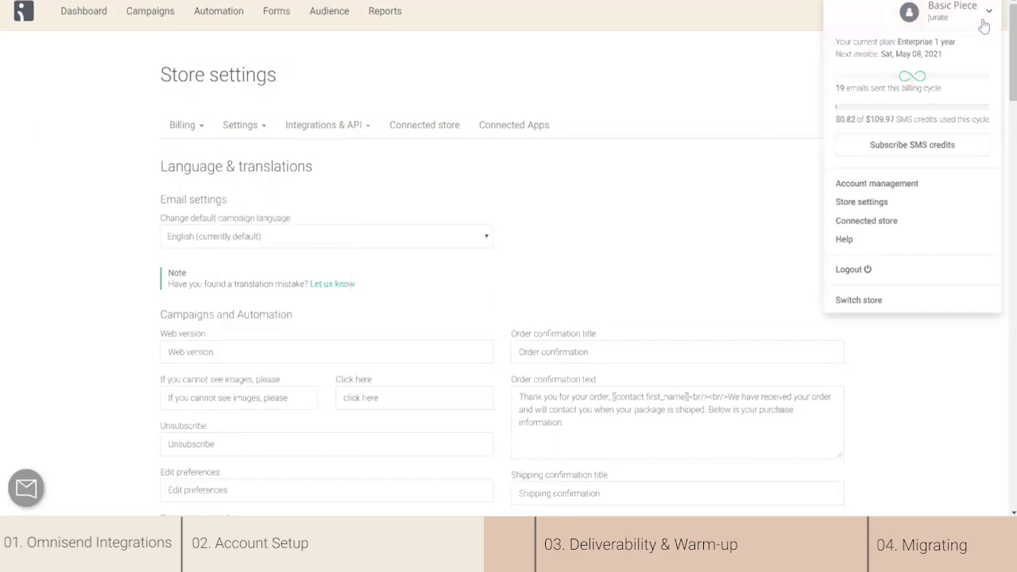
pyautogui.click(845, 240)
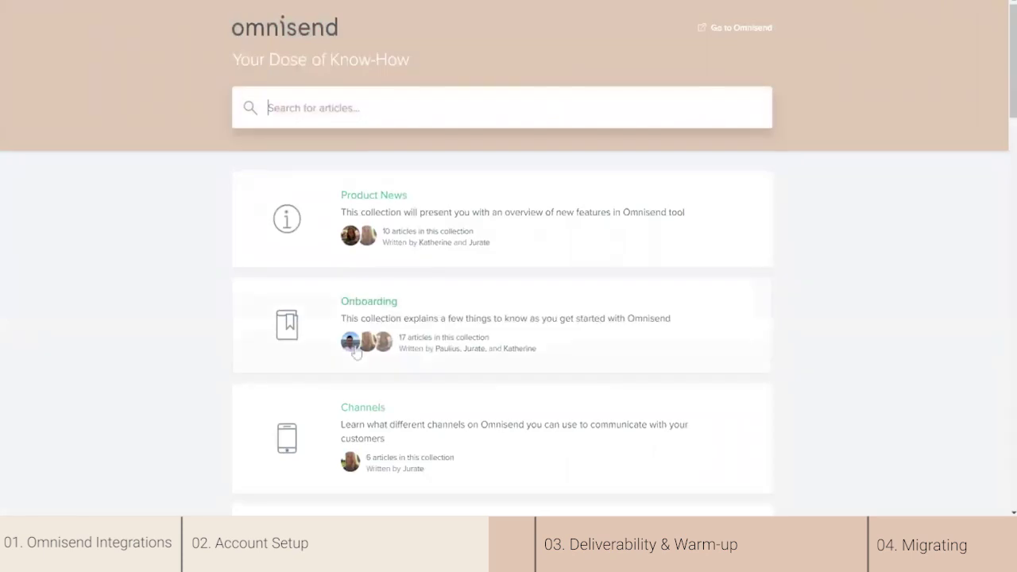
pyautogui.scroll(-4, 355, 353)
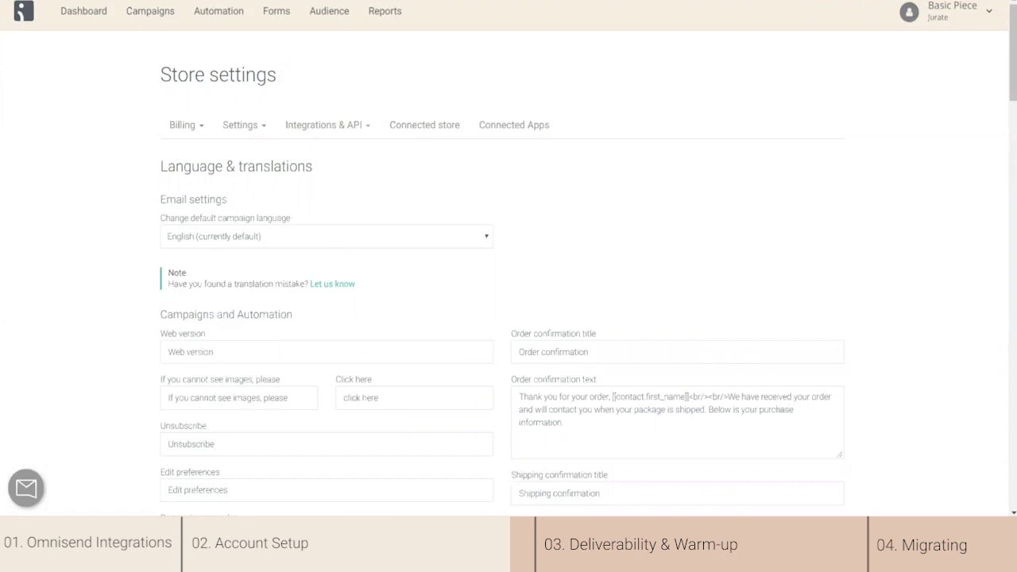
# Step: Open the list of all forms and look through it down to the Newsletter Signup form
pyautogui.click(291, 28)
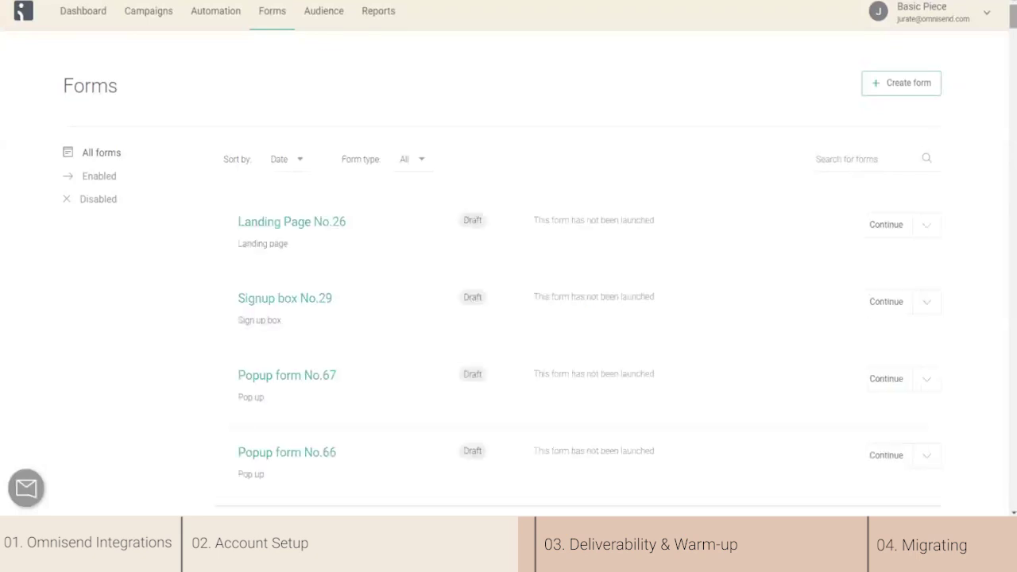
pyautogui.scroll(-15, 577, 270)
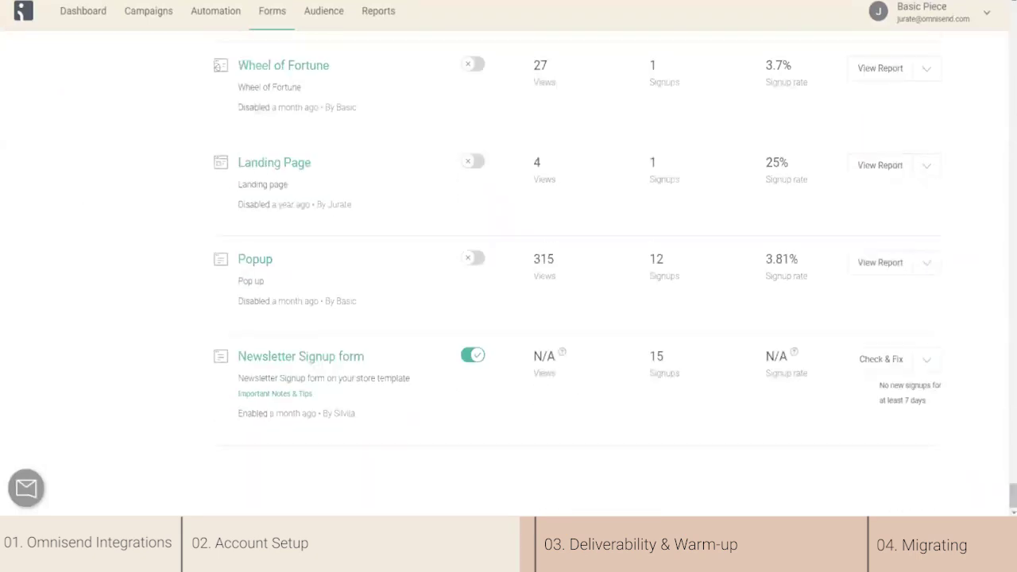